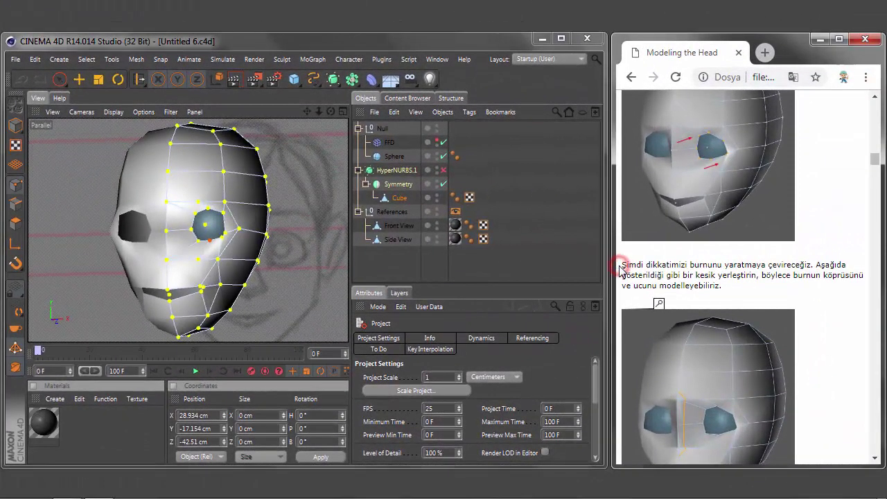
- Highlight the nose paragraph and enlarge the tutorial image showing the cut between the eyes
left_click_drag(621, 265, 716, 286)
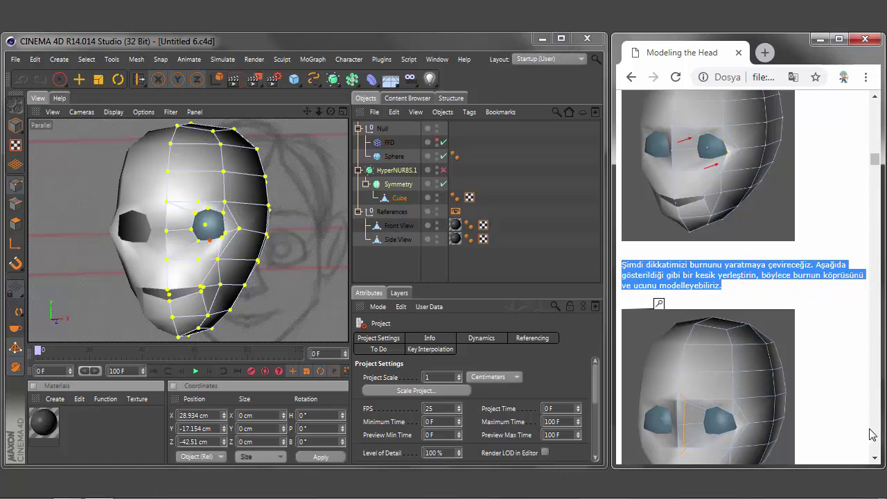
left_click(875, 458)
left_click(713, 341)
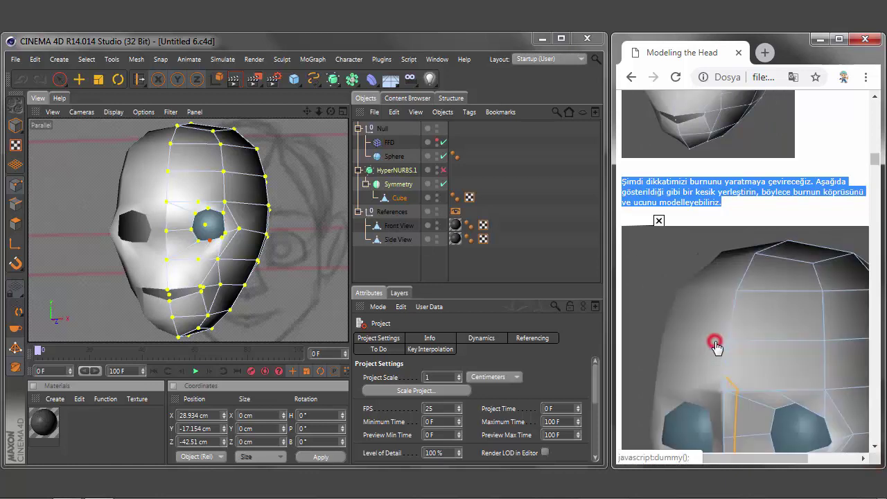
left_click(875, 447)
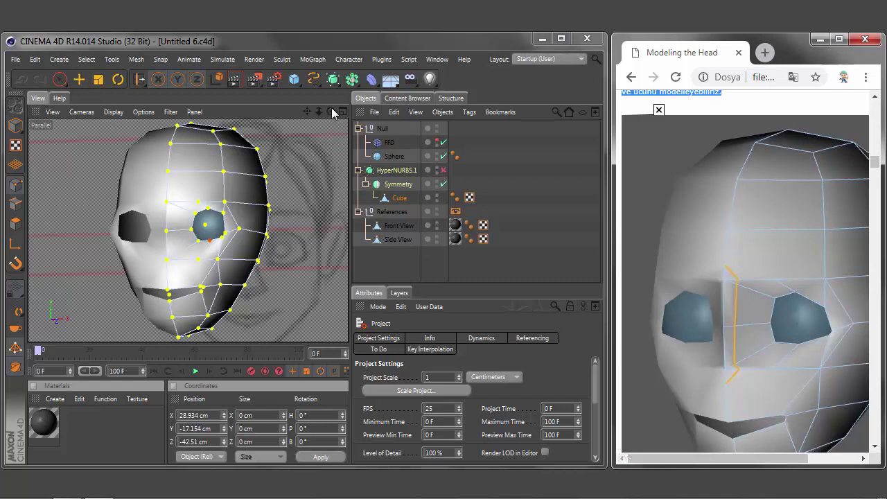
- Nudge the eye-socket edge point about 1 cm along X, then switch to edge mode
left_click_drag(331, 115, 326, 156)
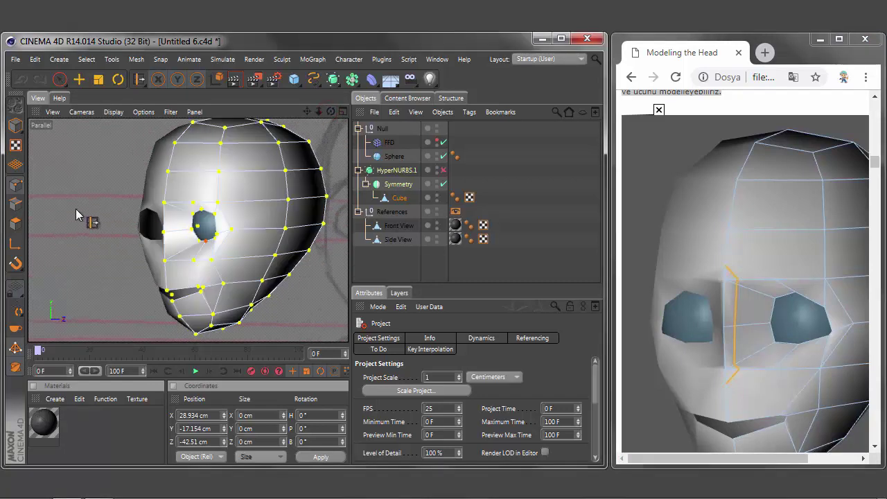
left_click(15, 205)
scroll(173, 224, "up", 3)
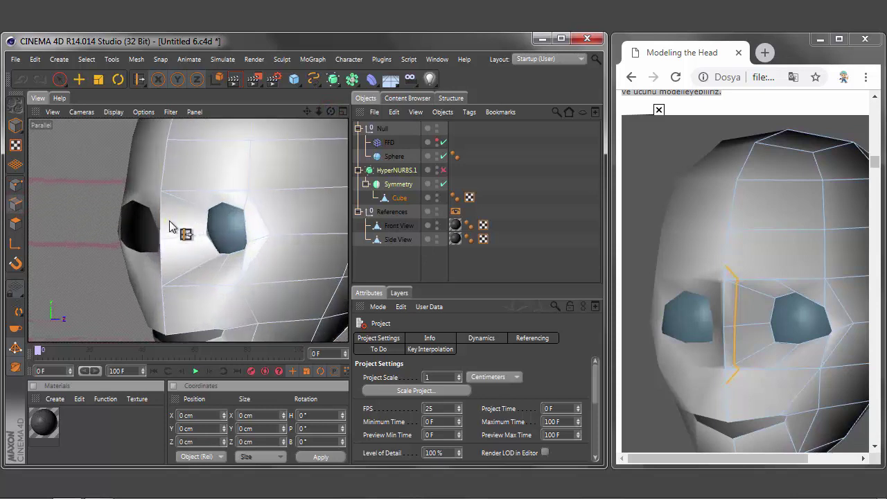
scroll(173, 223, "up", 3)
scroll(170, 225, "up", 3)
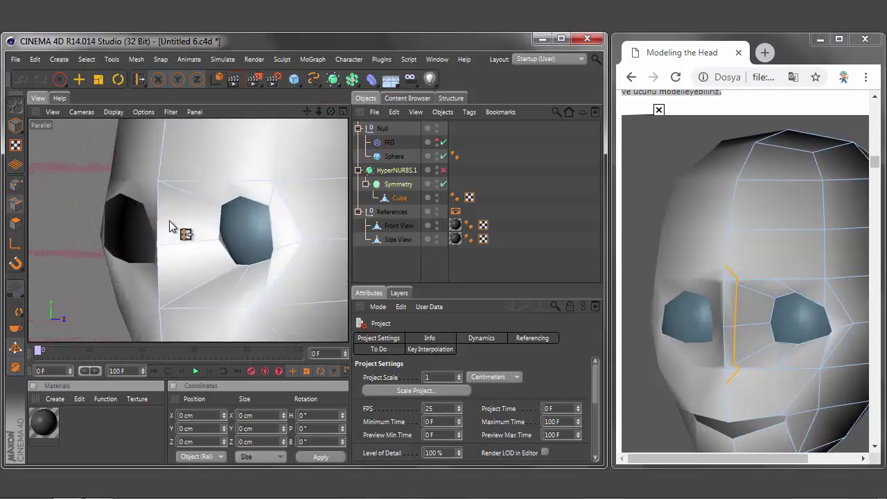
left_click(15, 185)
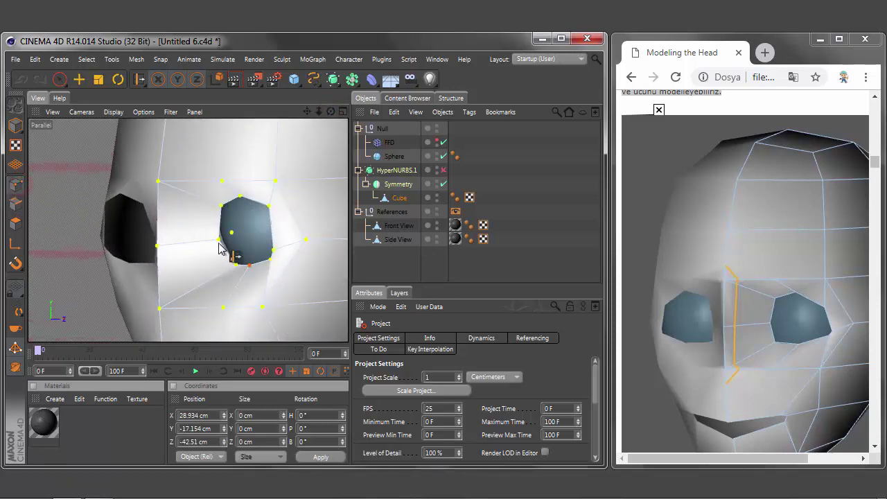
key("e")
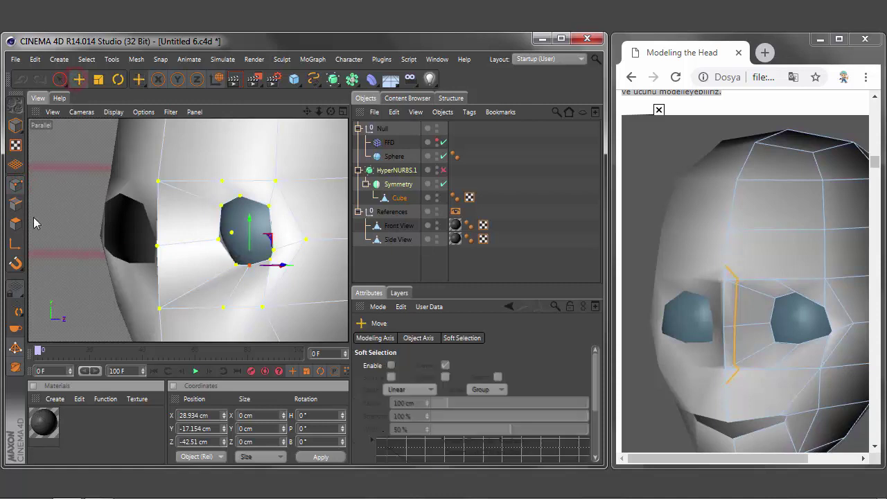
left_click(219, 240)
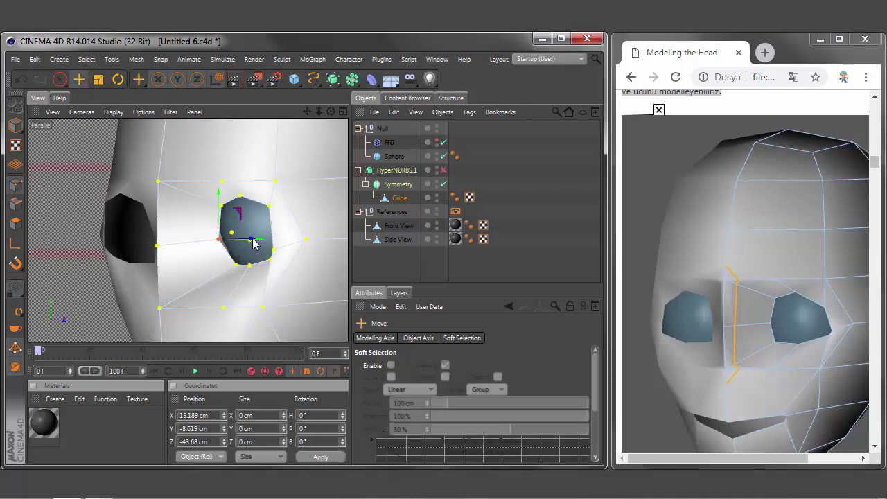
left_click_drag(253, 239, 257, 241)
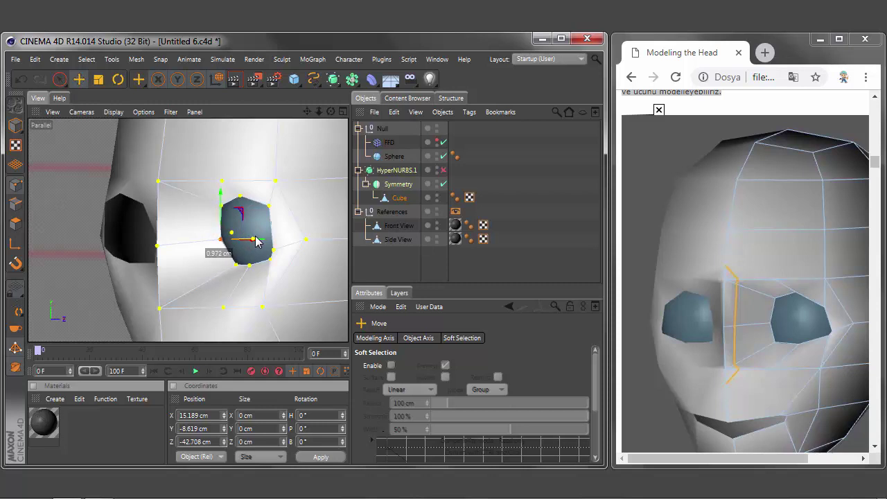
left_click(83, 286)
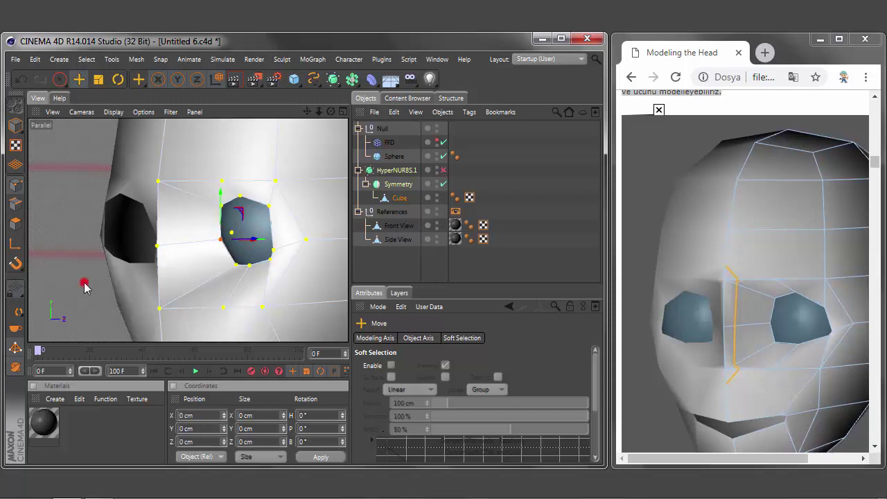
left_click(19, 205)
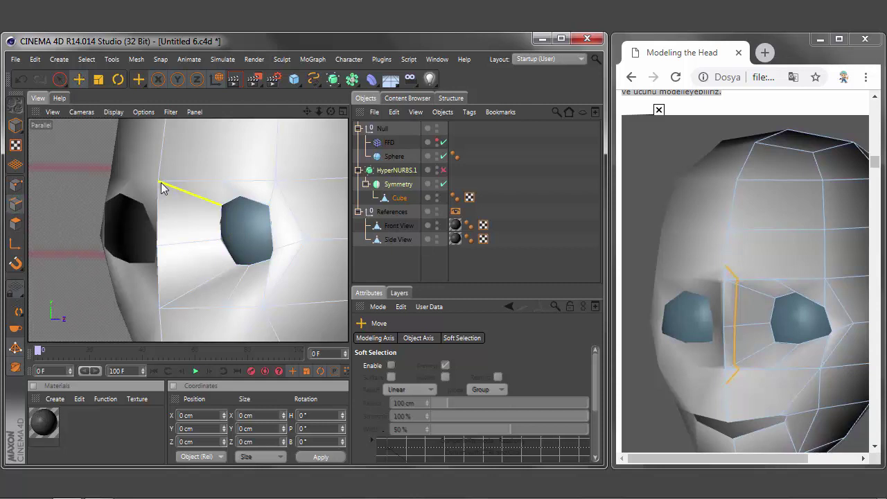
- Pick the Knife tool and restrict its cuts to the selected polygons beside the eye
right_click(94, 154)
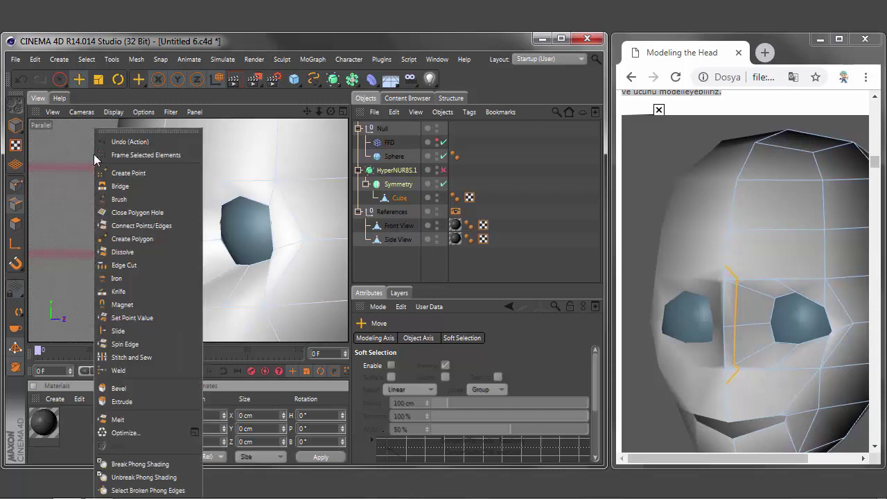
left_click(119, 292)
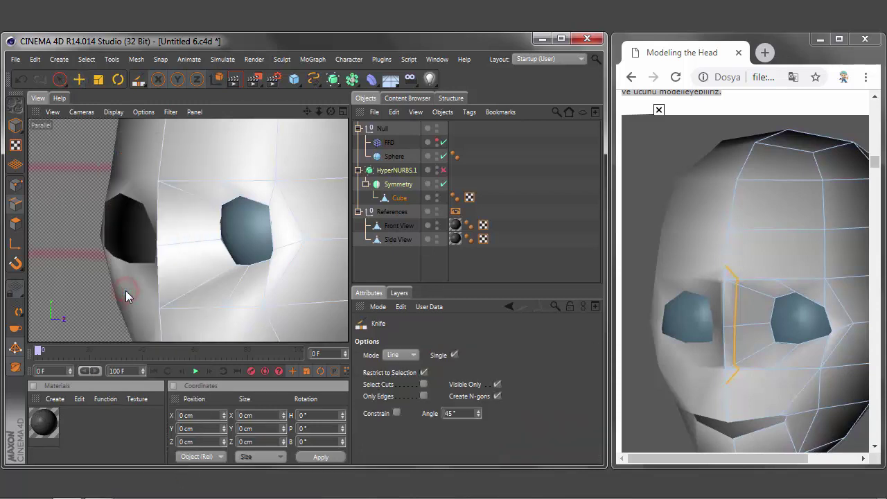
left_click(160, 163)
left_click(16, 223)
left_click(424, 372)
- Make two line cuts running down beside the eye socket, then zoom out
left_click(160, 163)
left_click(173, 180)
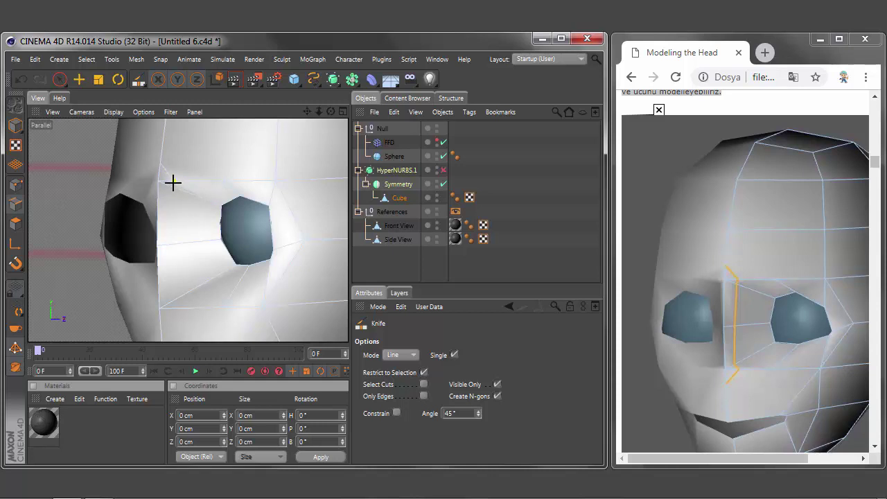
left_click(173, 182)
left_click(171, 298)
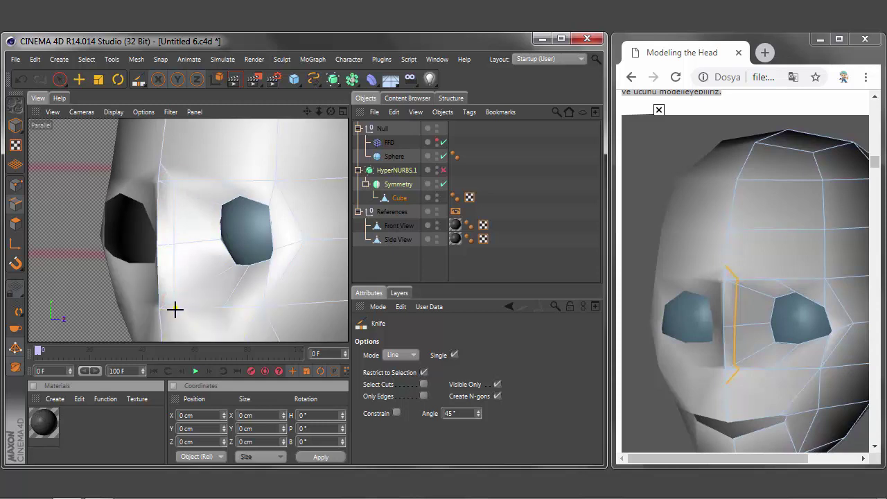
left_click(174, 310)
left_click_drag(319, 112, 305, 121)
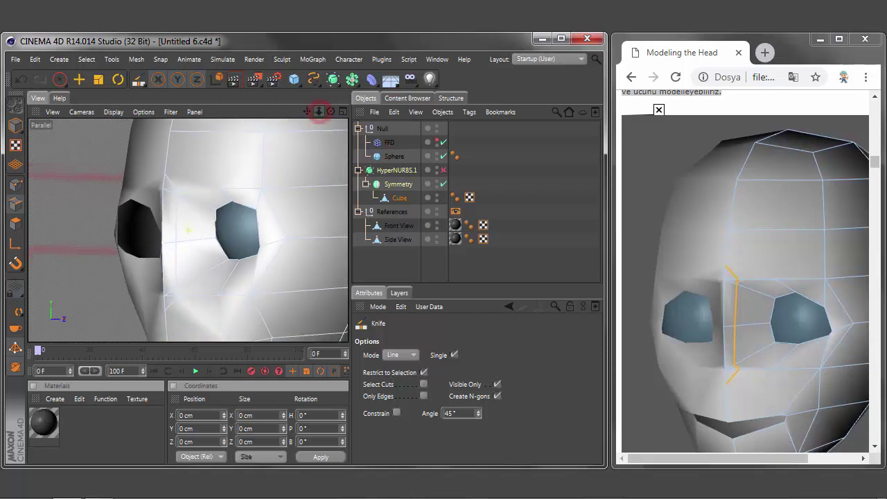
- Highlight the nose-shaping paragraph and enlarge the wireframe face reference drawing
left_click(768, 461)
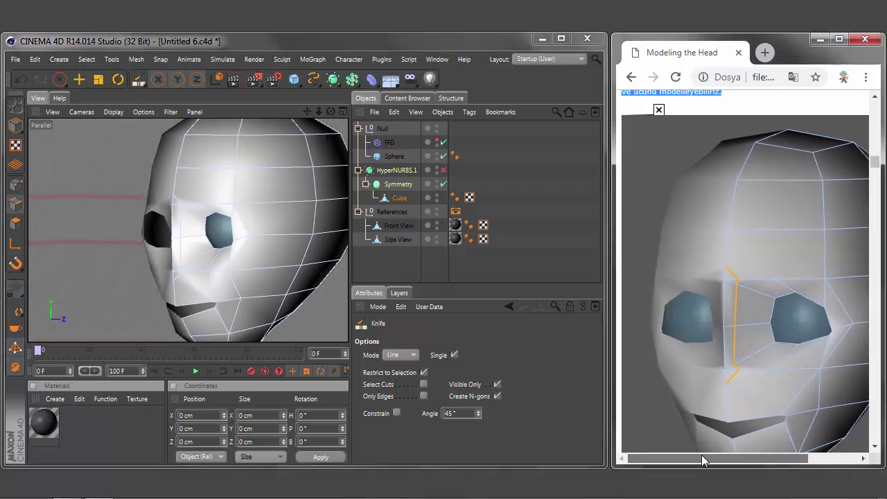
left_click(642, 353)
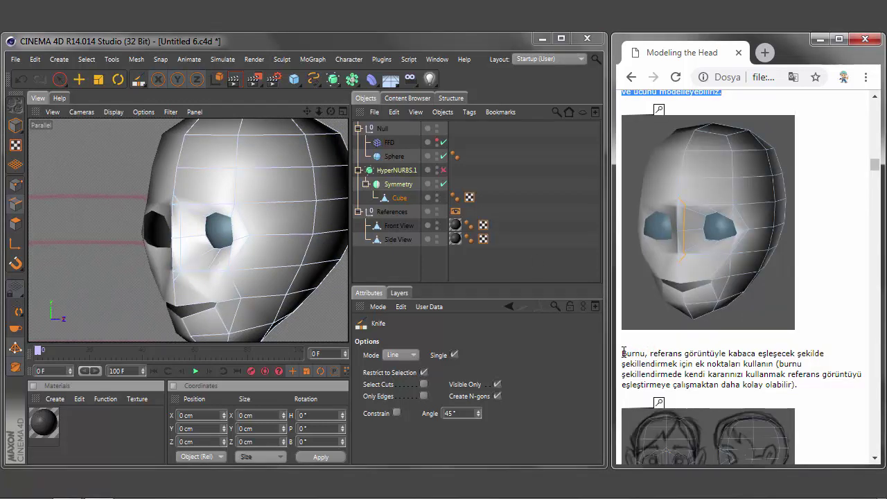
left_click_drag(624, 355, 832, 387)
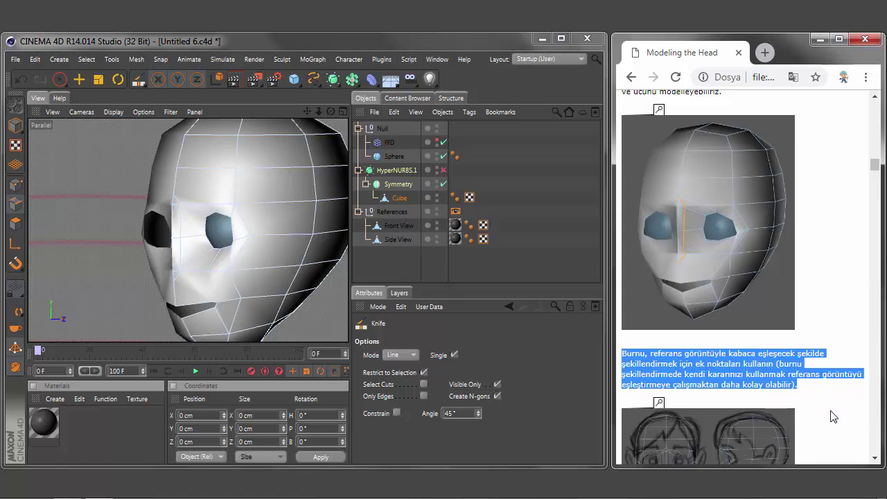
left_click(876, 458)
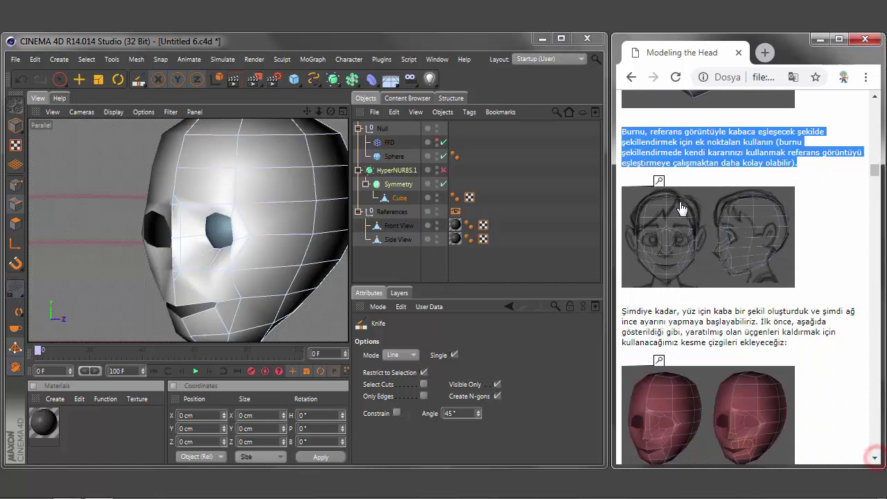
left_click(684, 226)
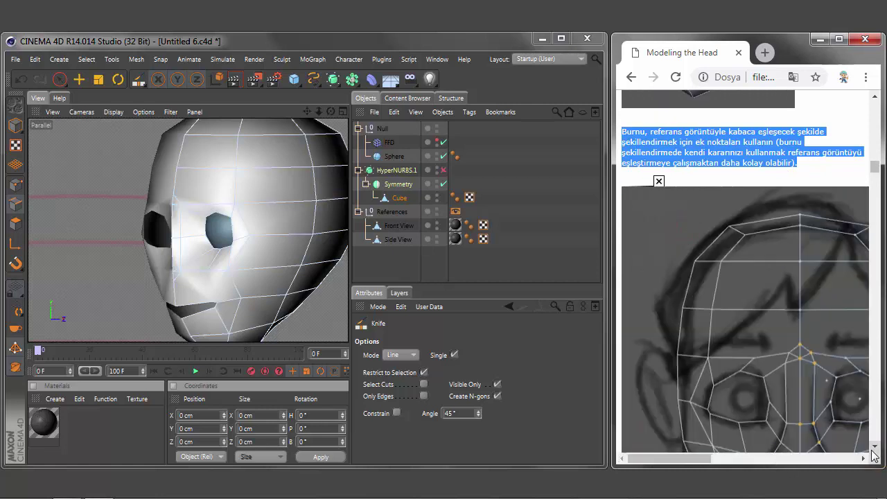
left_click(875, 448)
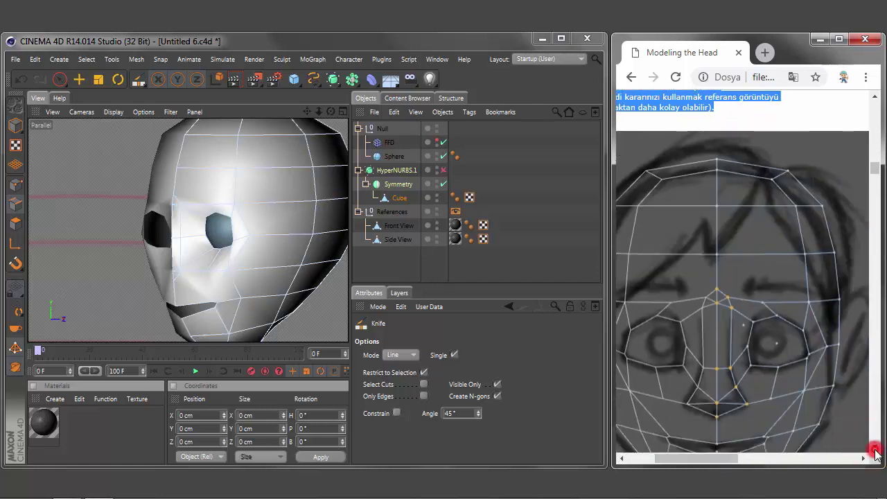
left_click_drag(721, 459, 714, 459)
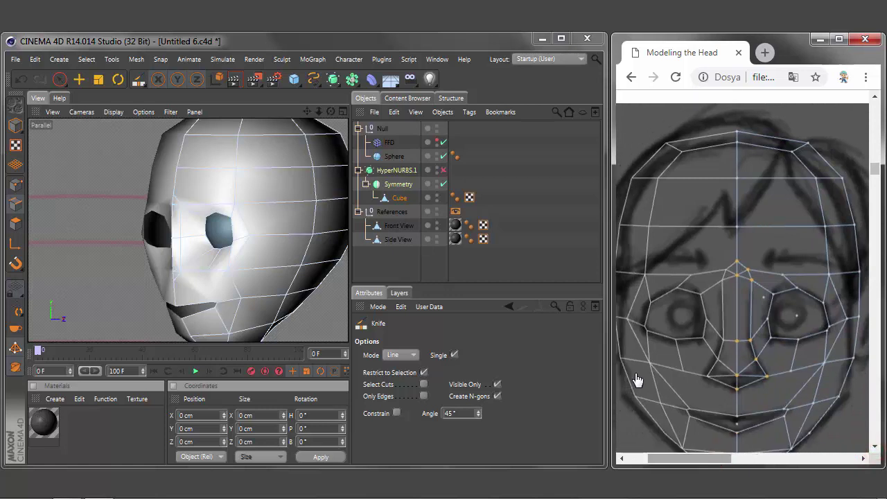
left_click(343, 113)
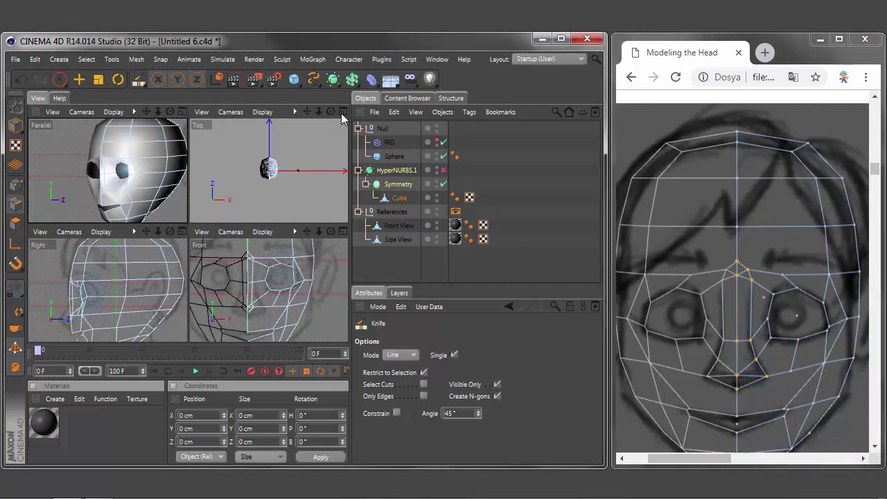
- In a maximized Front view, lower the centre-line vertex at the nose tip about 4.5 cm
left_click(343, 233)
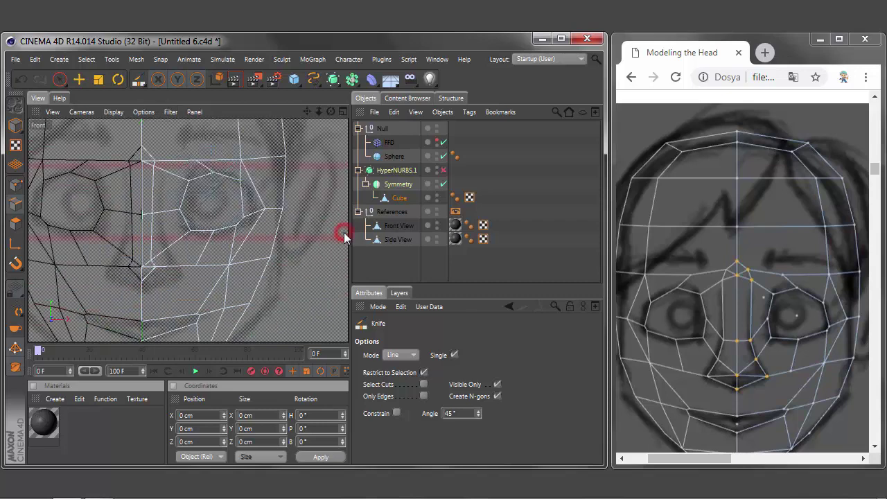
left_click(16, 186)
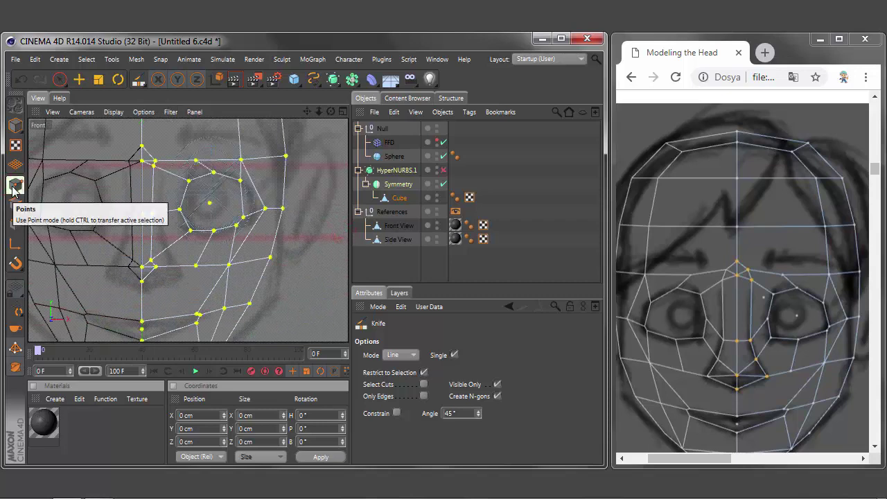
left_click(80, 81)
left_click(152, 265)
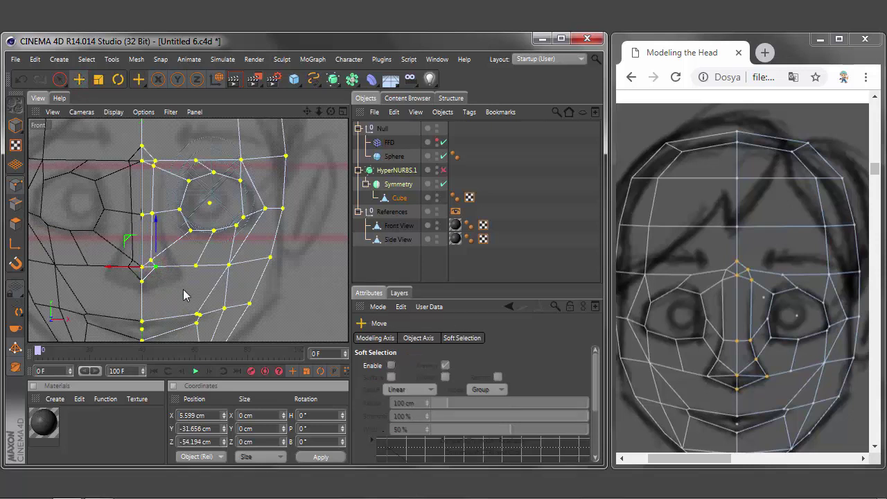
left_click(141, 282)
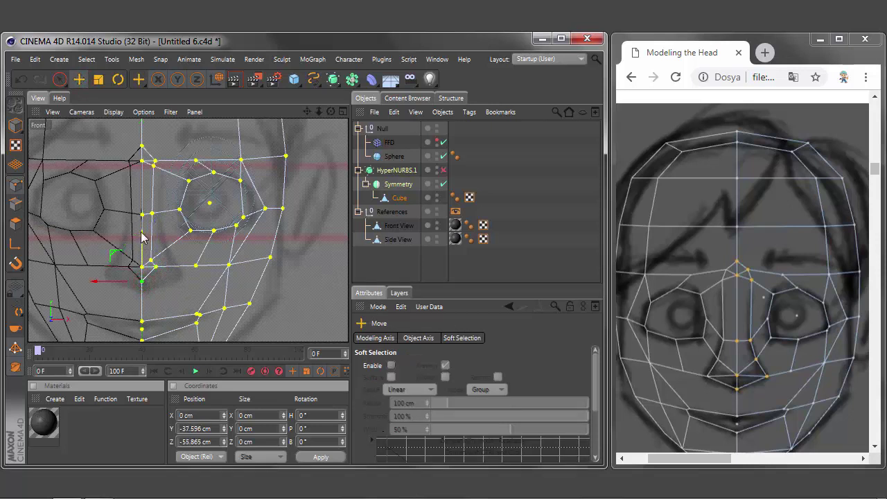
left_click_drag(142, 236, 142, 248)
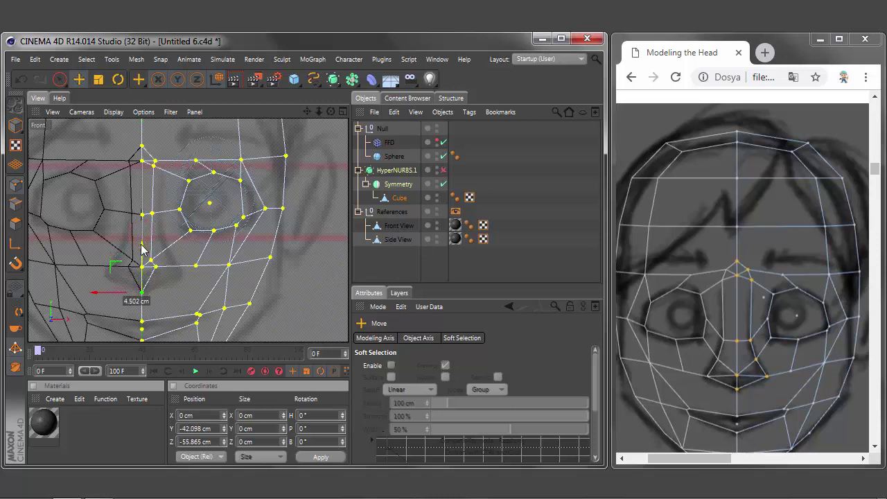
- Move the vertices beside the nose bottom and above the nostril outward to widen the nose
left_click(152, 267)
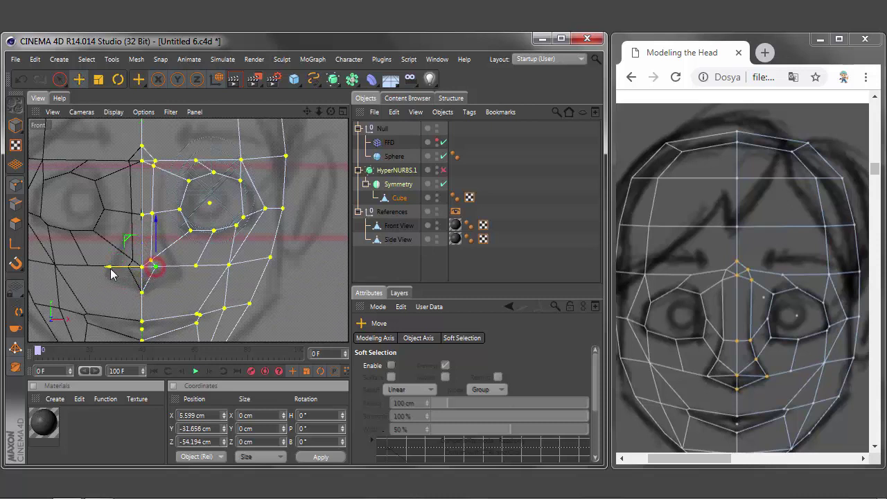
left_click_drag(111, 274, 136, 272)
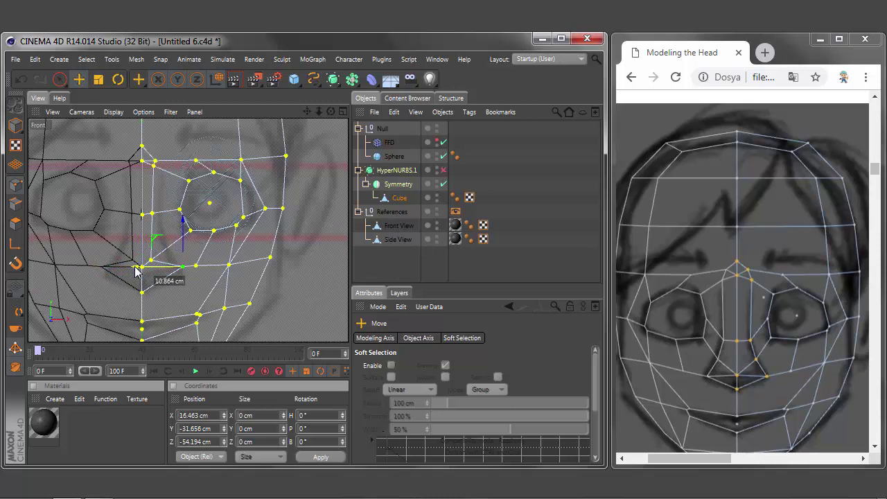
left_click_drag(183, 221, 185, 232)
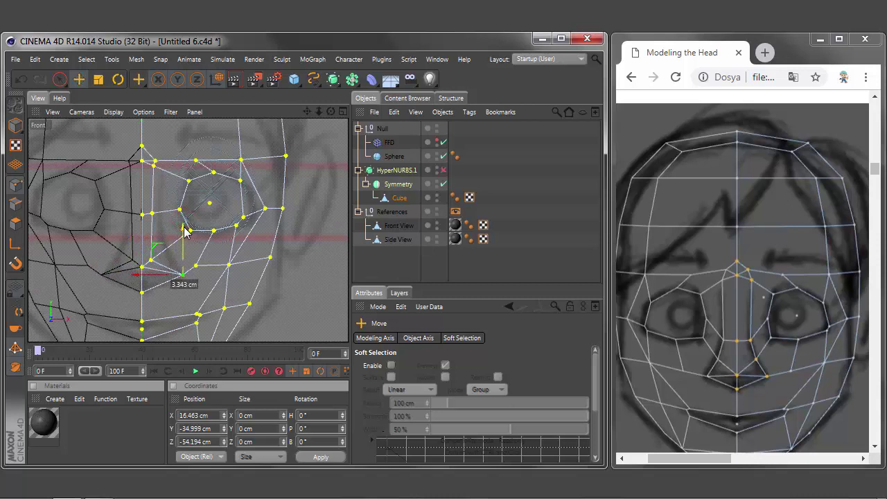
left_click(151, 261)
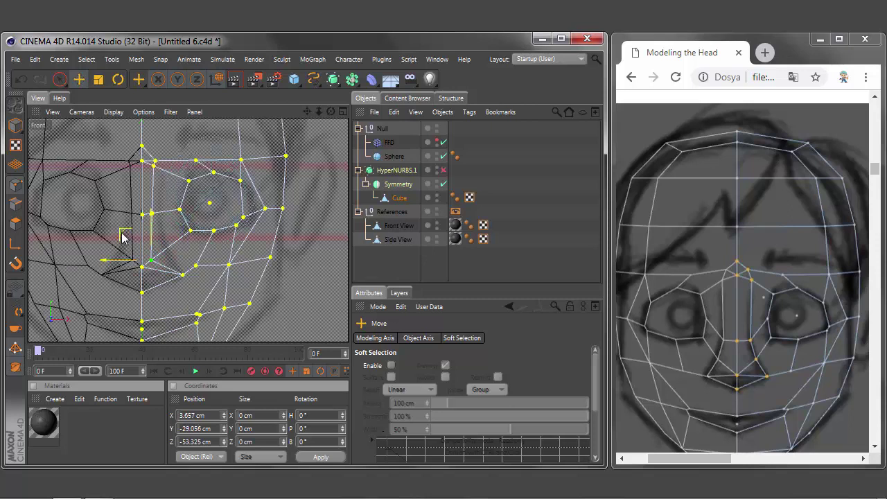
left_click_drag(123, 235, 139, 228)
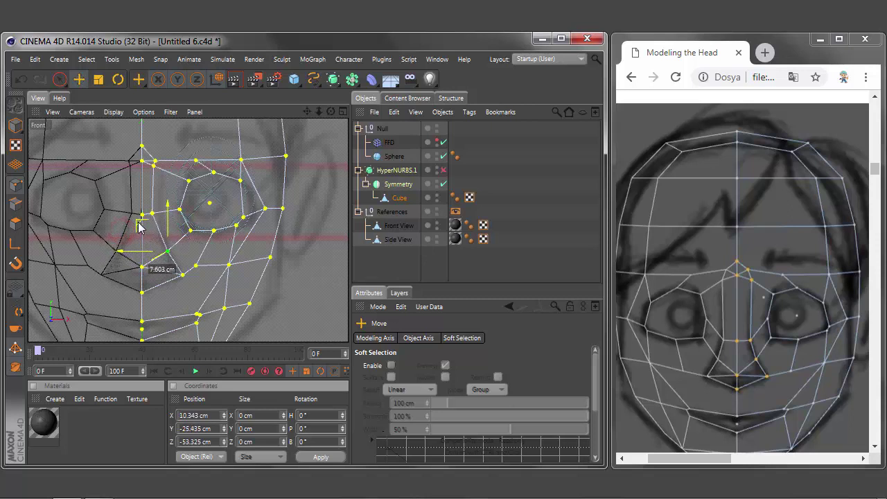
left_click_drag(139, 228, 140, 227)
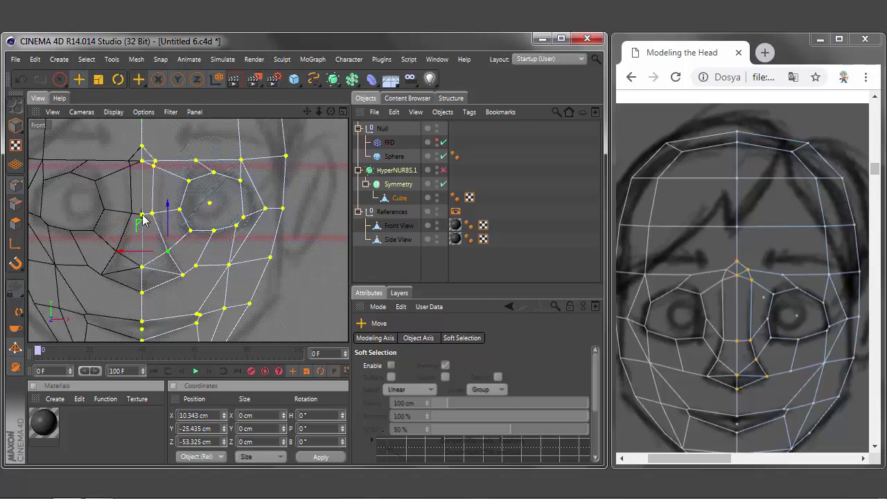
- Lower the nose-bridge centre vertex about 8.6 cm, plus its neighbour and the centre vertices below
left_click(142, 214)
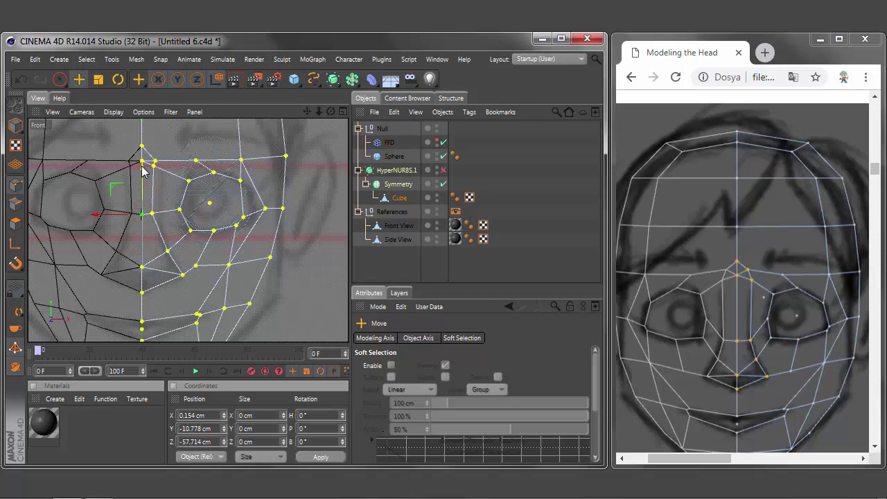
left_click_drag(142, 170, 145, 203)
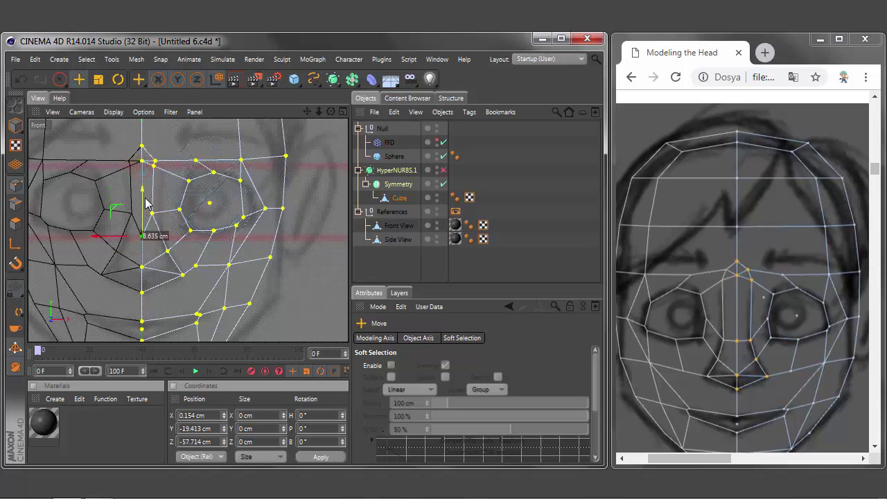
left_click(152, 214)
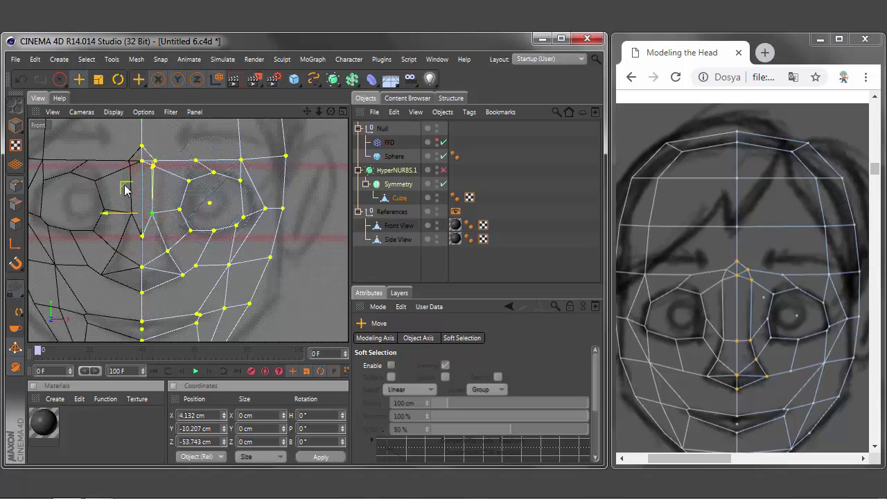
left_click_drag(153, 174, 154, 199)
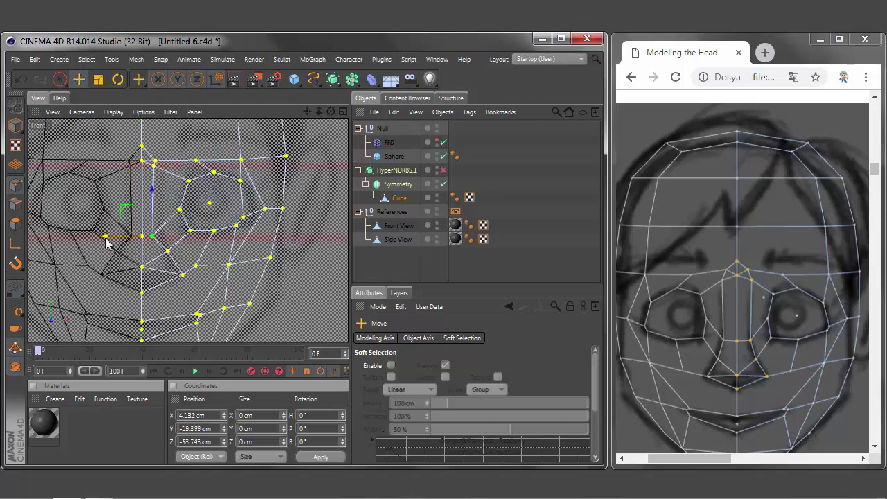
left_click_drag(104, 237, 115, 241)
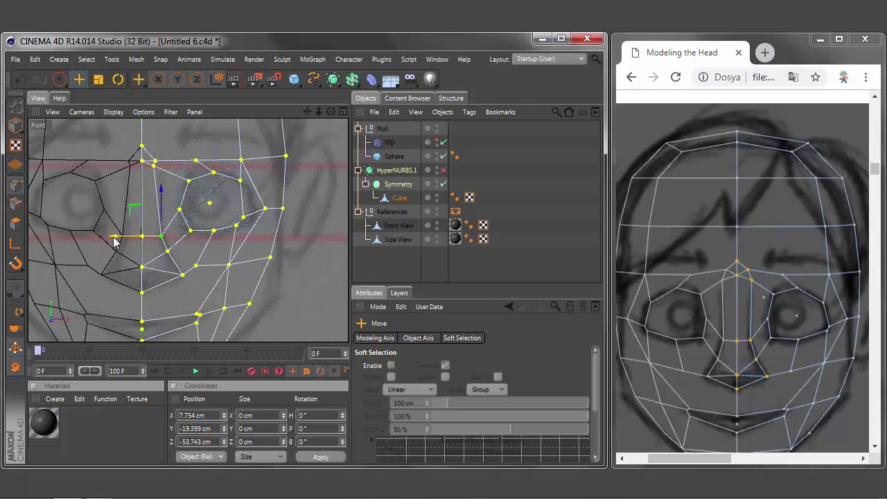
left_click(142, 267)
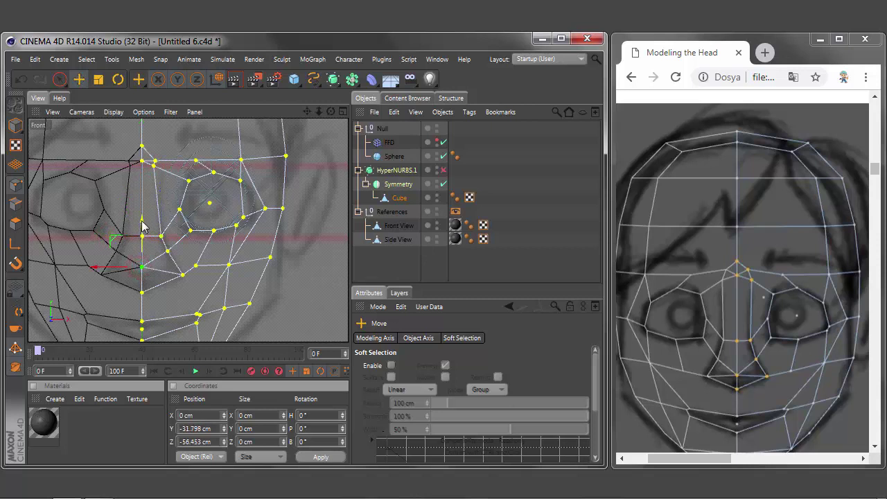
left_click_drag(142, 224, 142, 233)
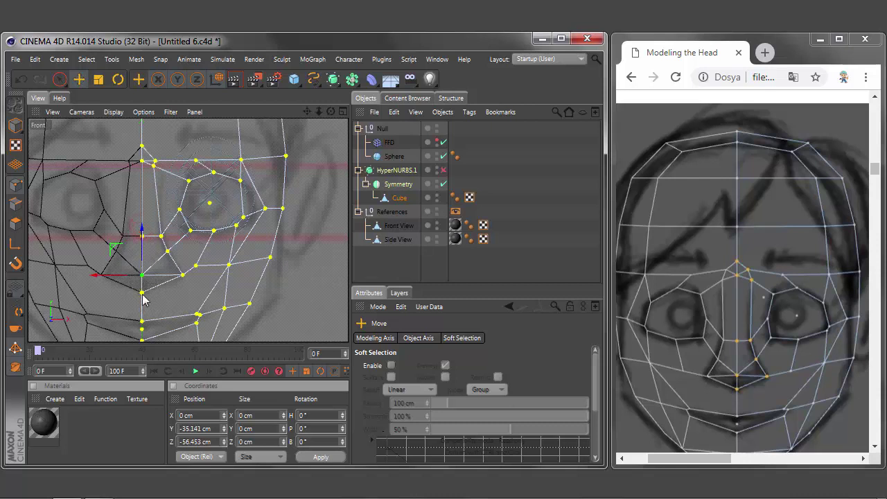
left_click_drag(143, 298, 144, 251)
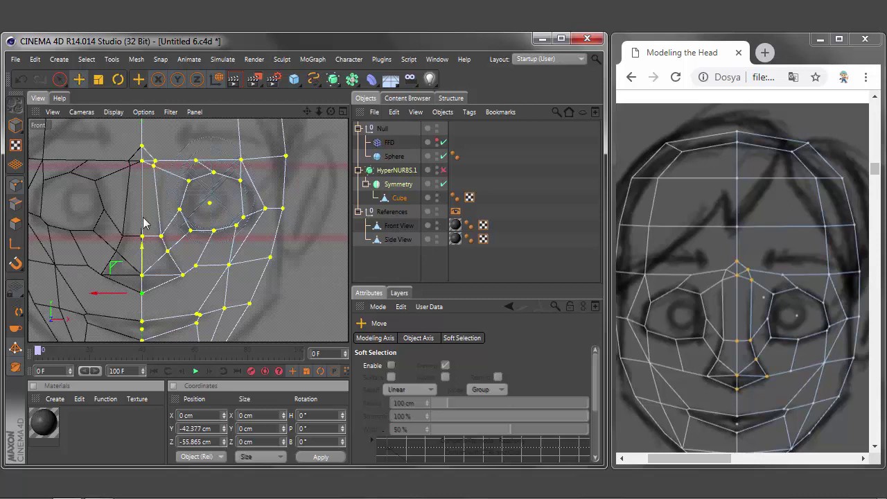
- Lower the nose-top vertex about 2.8 cm, widen upper and lower nose points, then return to four views
left_click(154, 165)
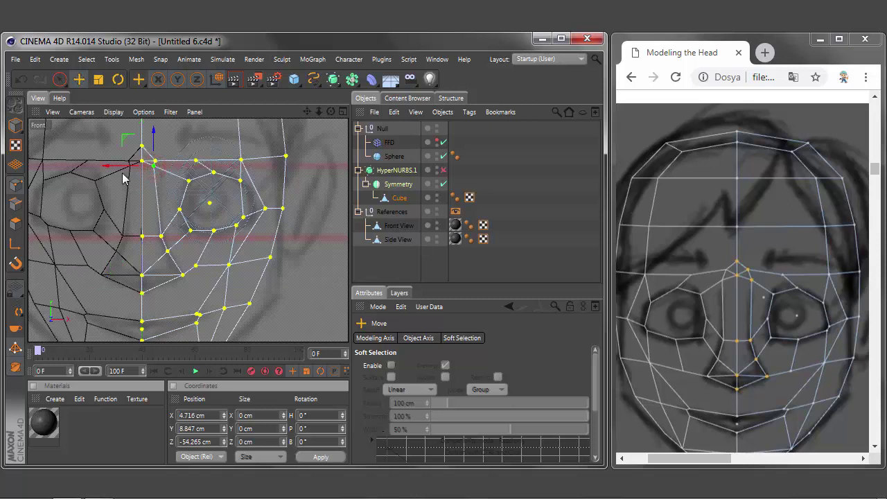
mouse_move(106, 169)
left_mouse_down()
mouse_move(165, 139)
mouse_move(115, 180)
left_mouse_up()
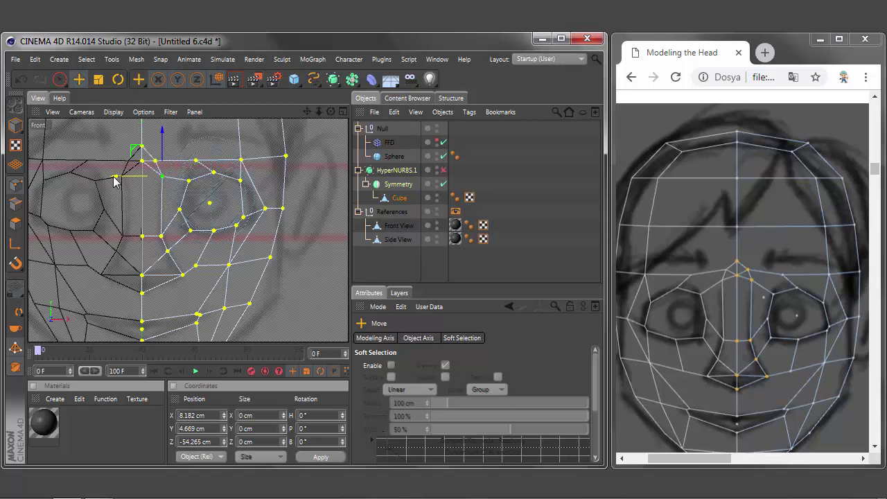
left_click(141, 146)
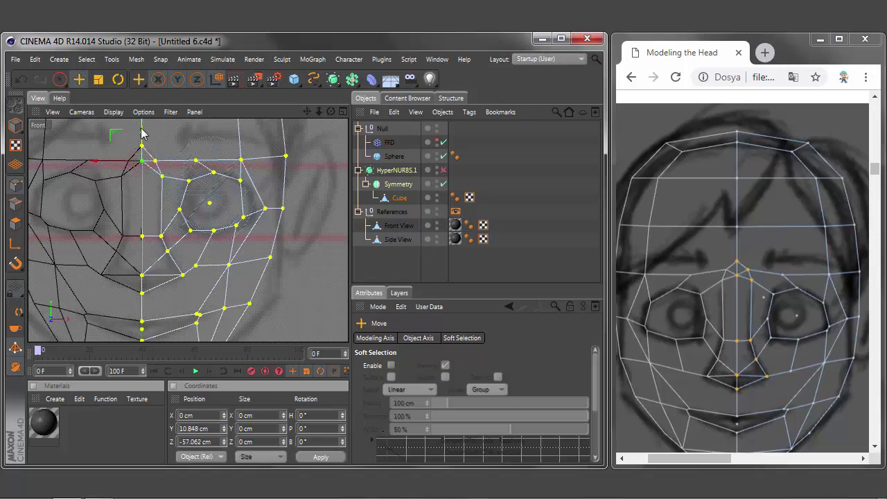
left_click_drag(141, 132, 142, 144)
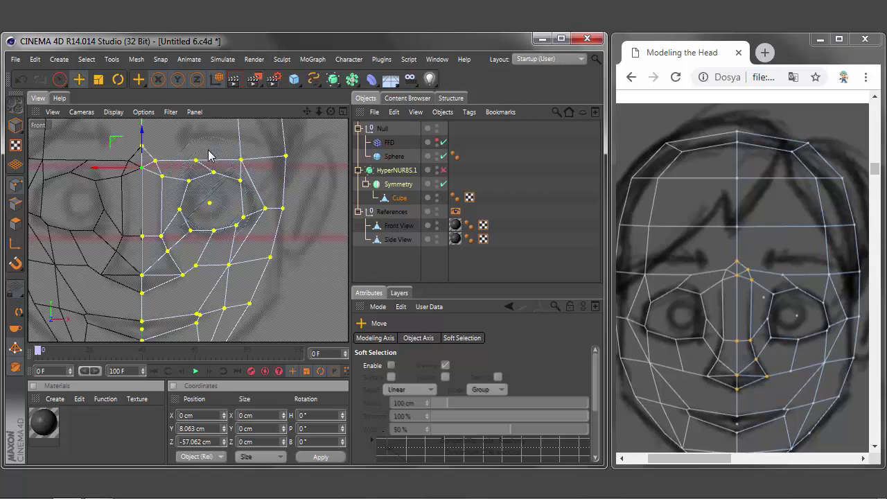
left_click(141, 237)
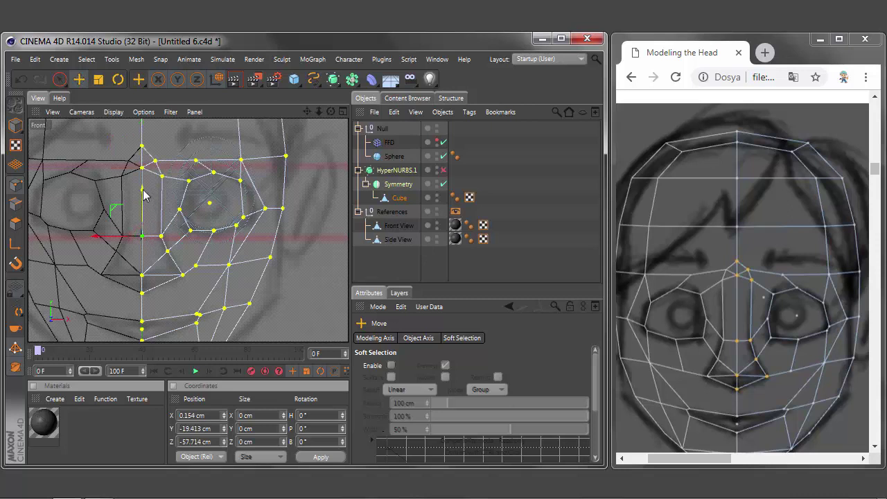
left_click_drag(143, 188, 143, 181)
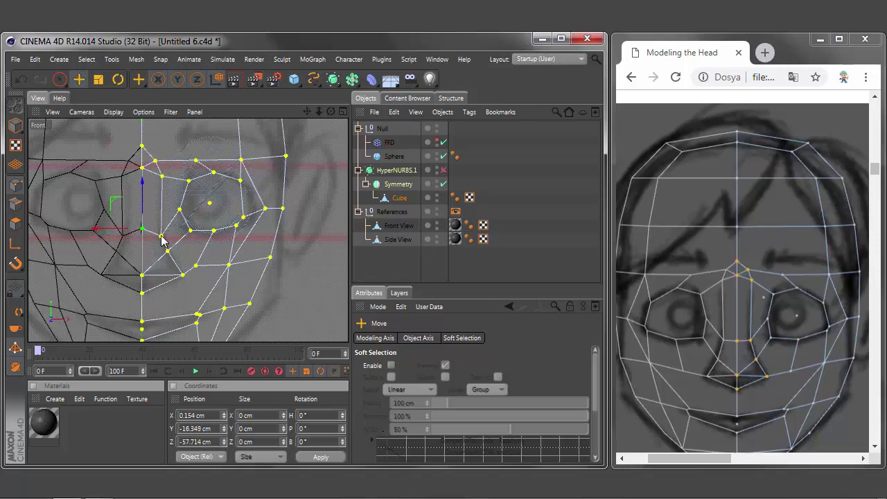
left_click_drag(161, 239, 161, 184)
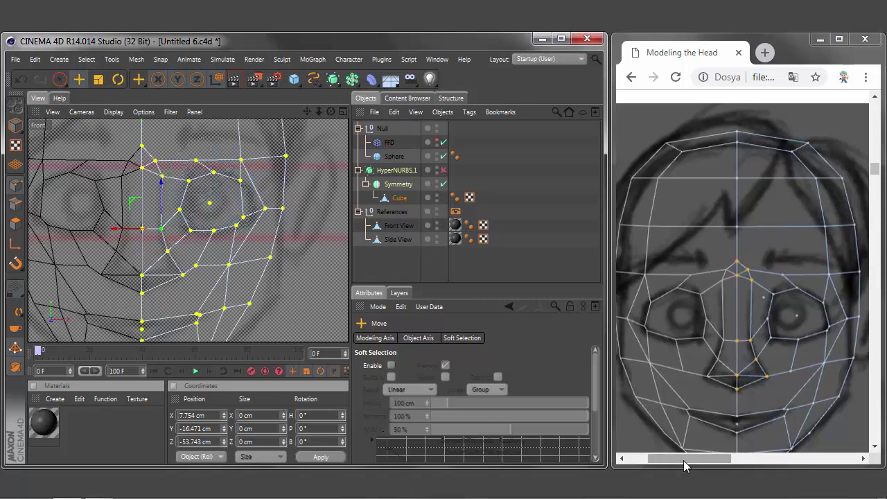
left_click_drag(684, 466, 781, 466)
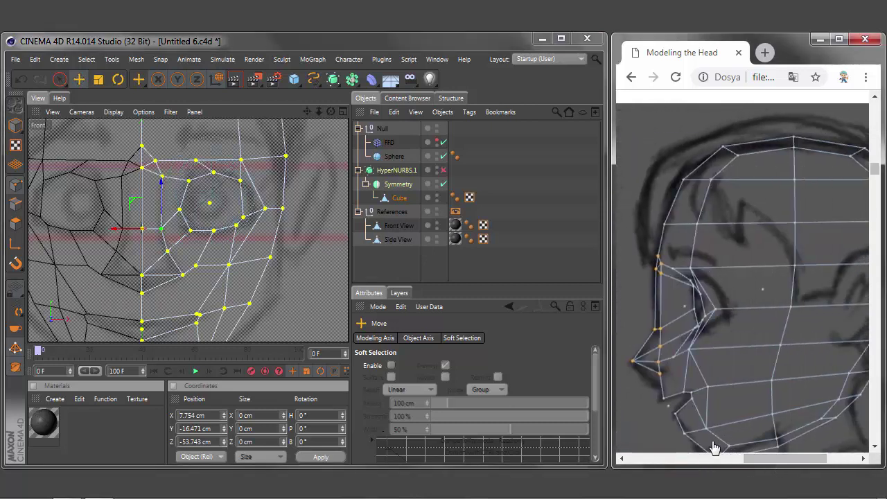
left_click(344, 112)
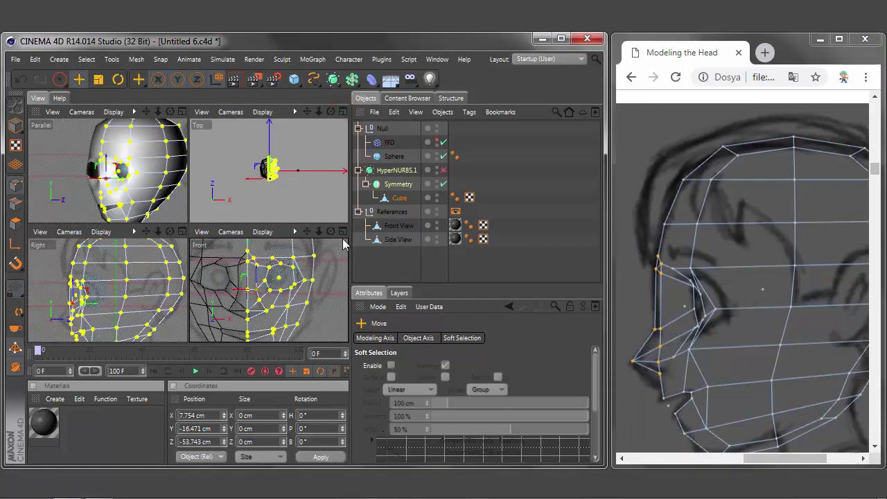
- In the maximized Right view, pull the nose tip, base and underside points forward to match the profile
left_click(183, 233)
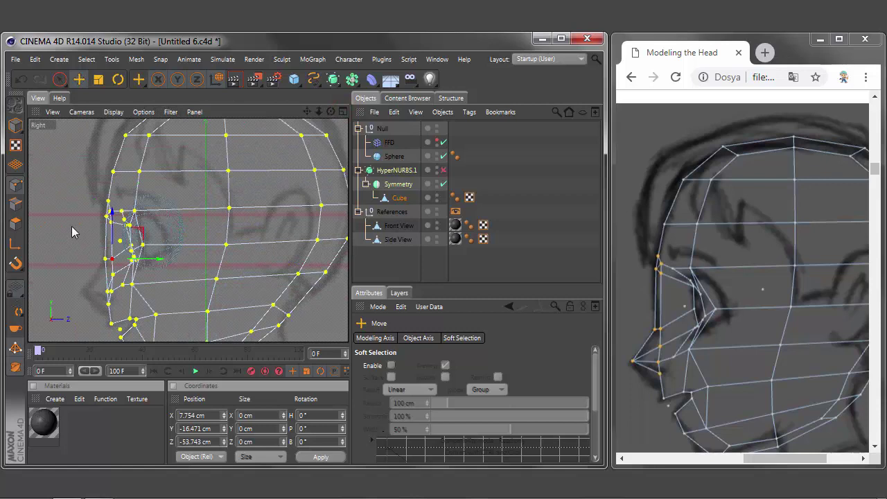
left_click_drag(307, 111, 188, 230)
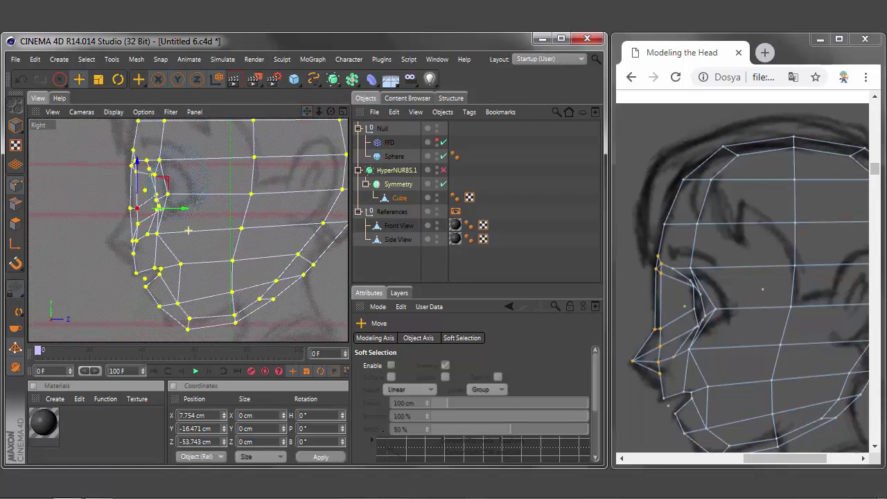
left_click(134, 241)
left_click_drag(178, 241, 154, 247)
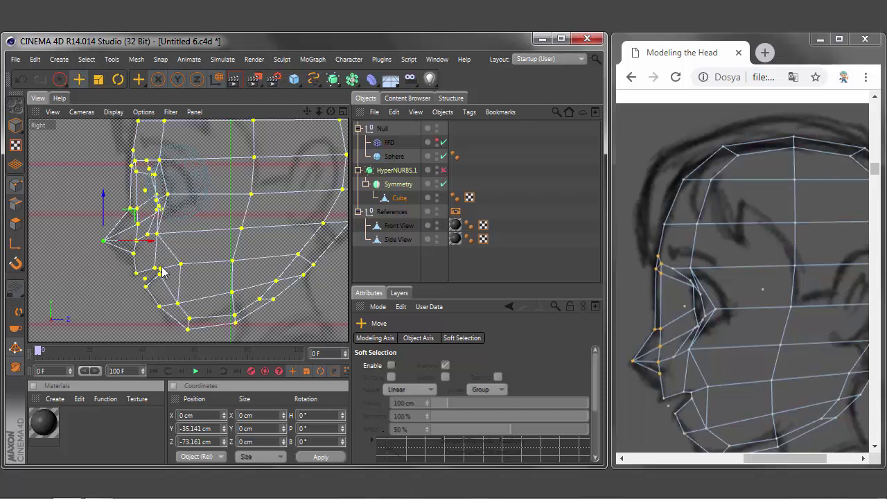
left_click(136, 208)
left_click_drag(186, 213, 185, 229)
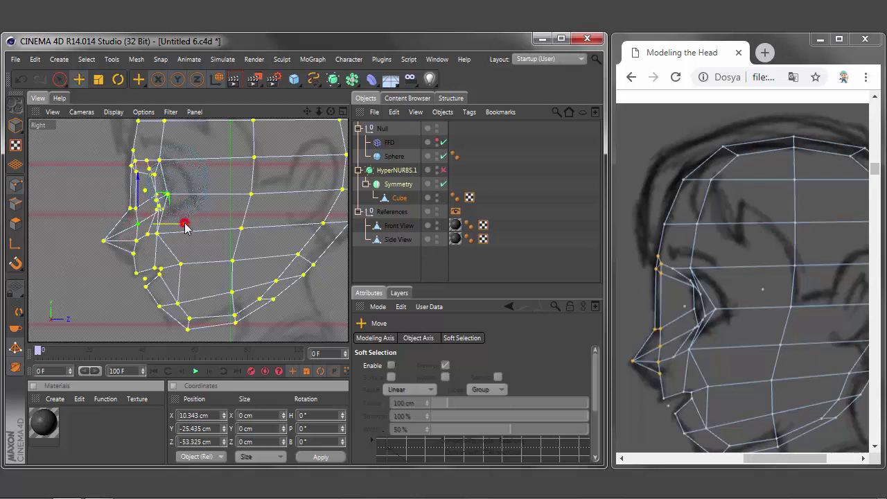
left_click_drag(186, 229, 182, 228)
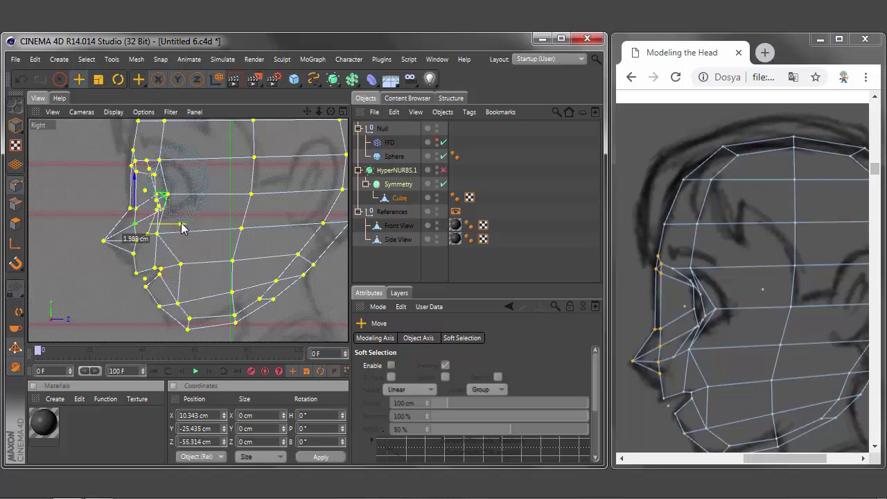
left_click(138, 241)
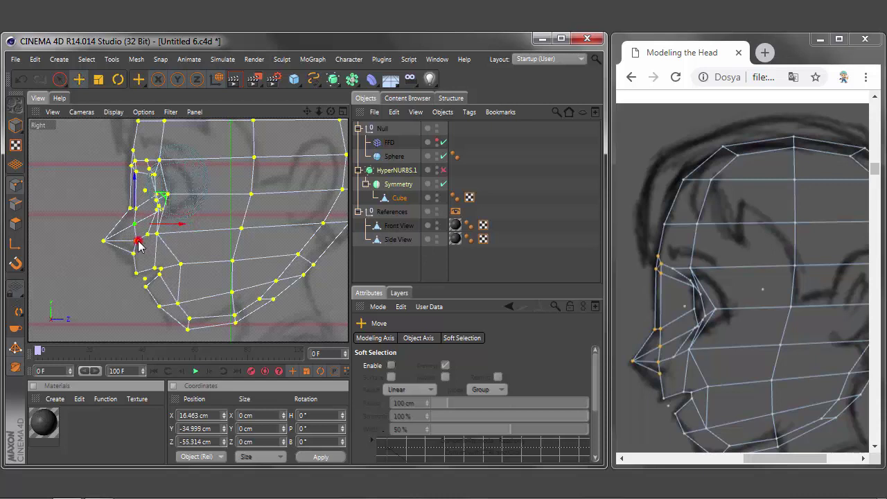
left_click_drag(139, 242, 184, 245)
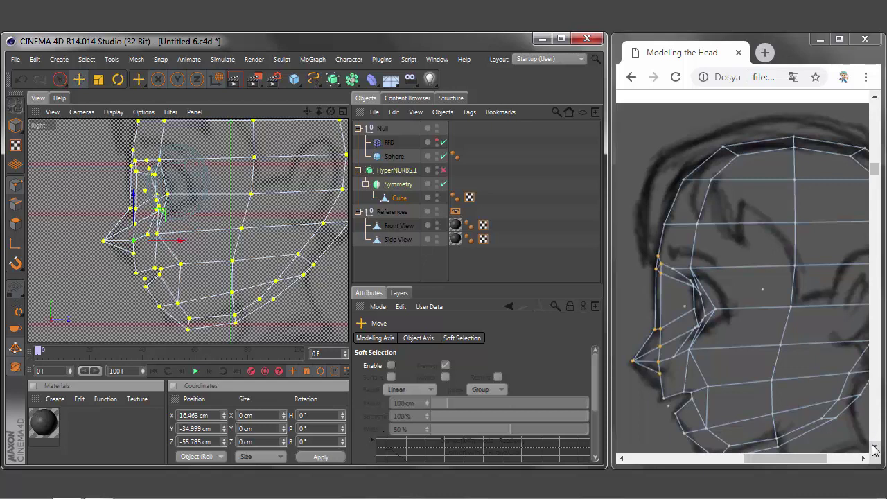
left_click(875, 447)
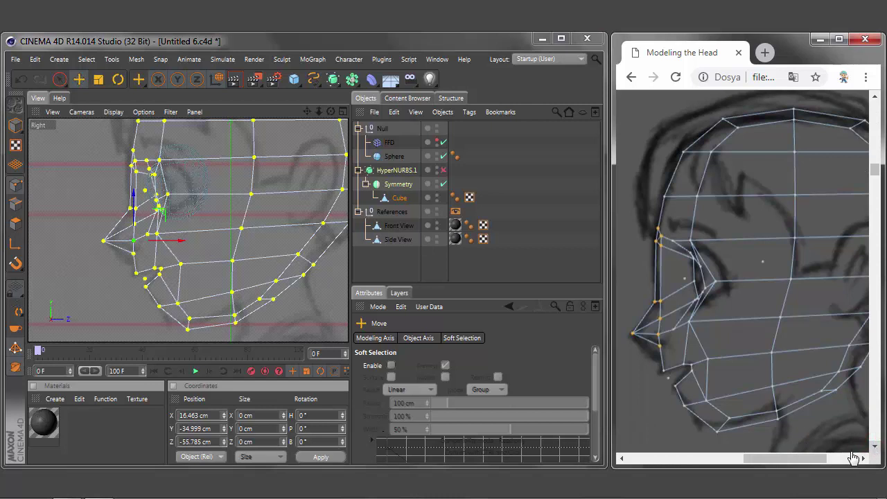
- Shift the rear jaw point near the ear about 11 cm up and back along the sketch
left_click_drag(812, 459, 832, 459)
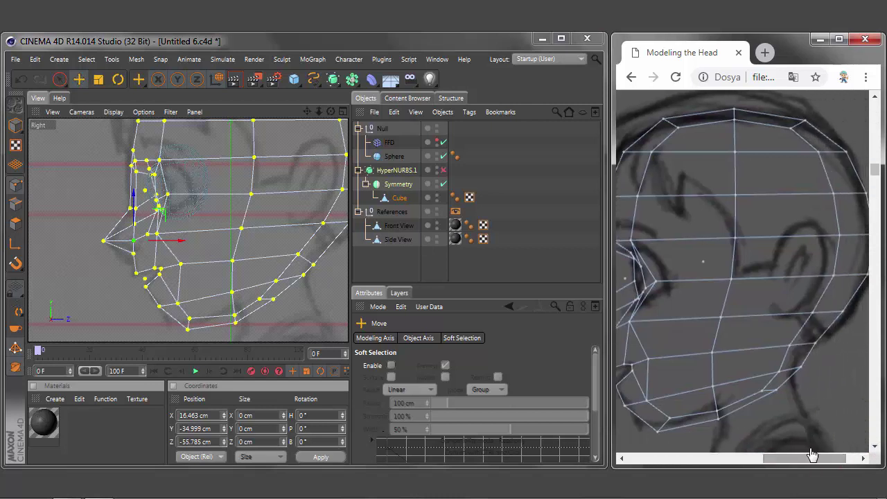
left_click(312, 266)
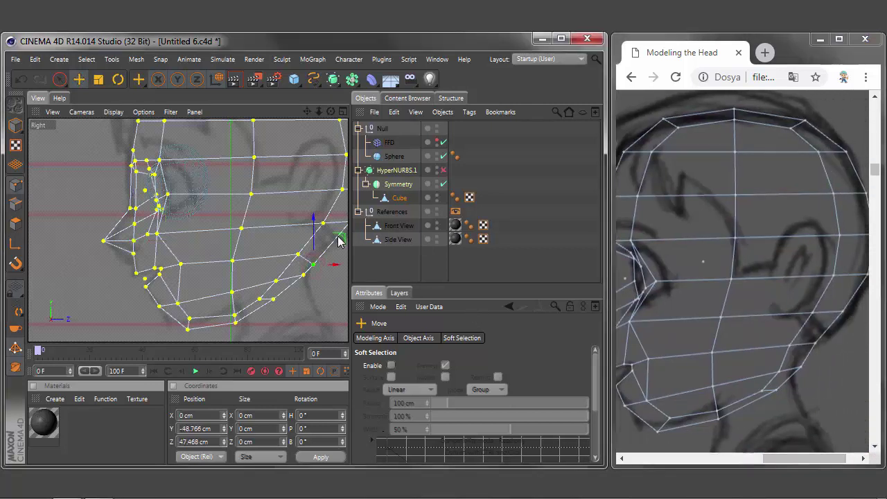
left_click_drag(338, 237, 348, 208)
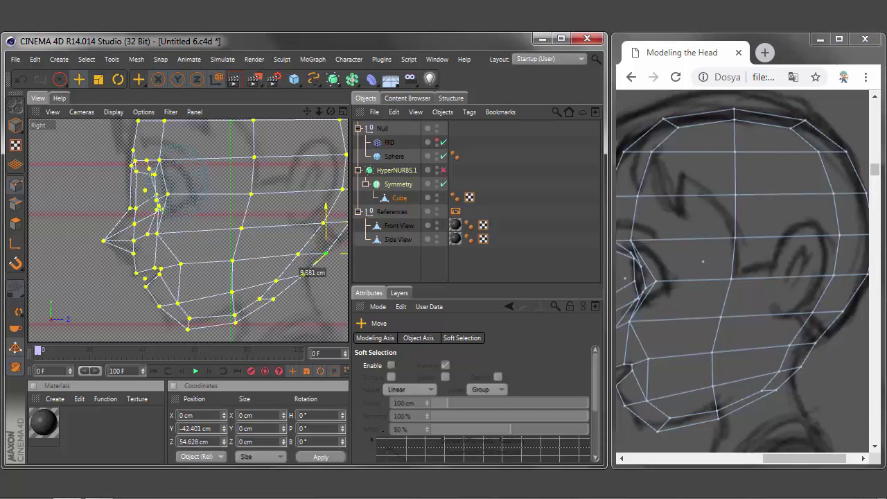
left_click_drag(321, 254, 328, 251)
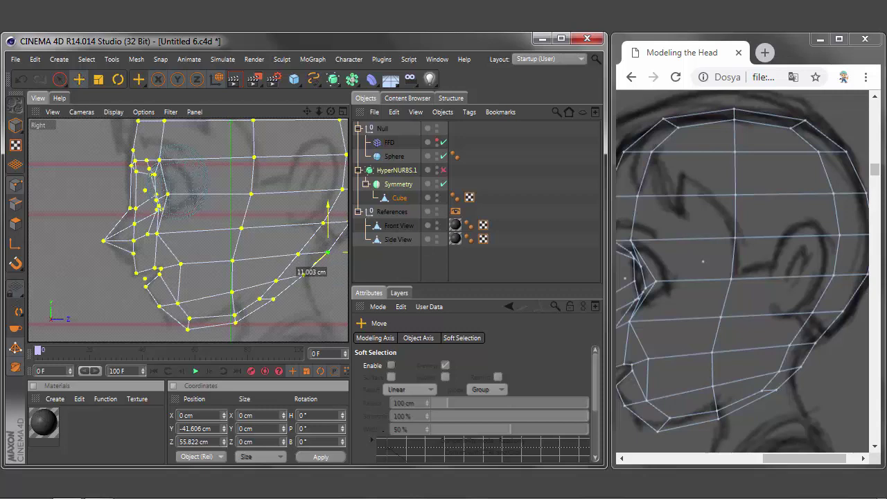
- Zoom out and pan the Right view to frame the entire head profile
scroll(187, 231, "down", 3)
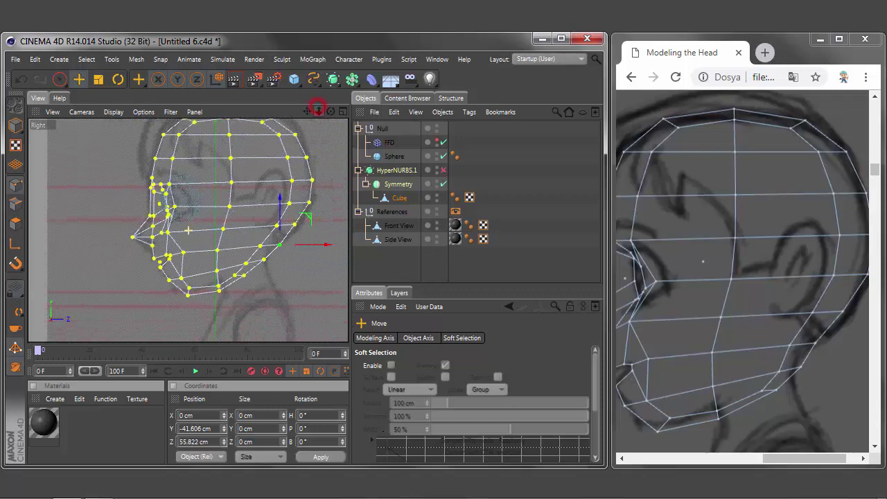
left_click_drag(307, 111, 308, 123)
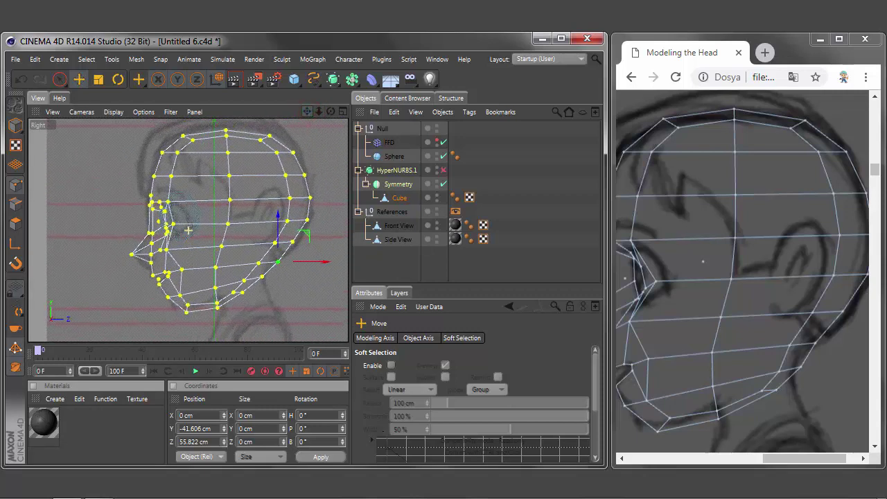
middle_click_drag(188, 231, 211, 236, "alt")
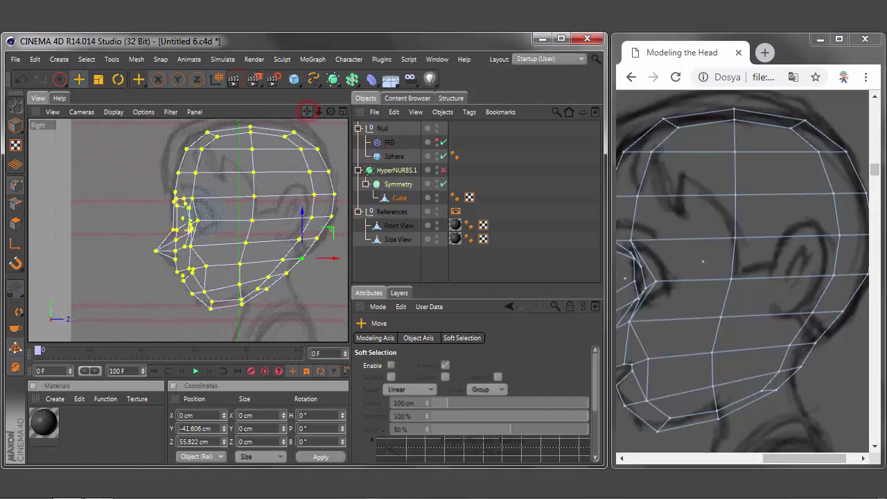
left_click_drag(307, 111, 291, 104)
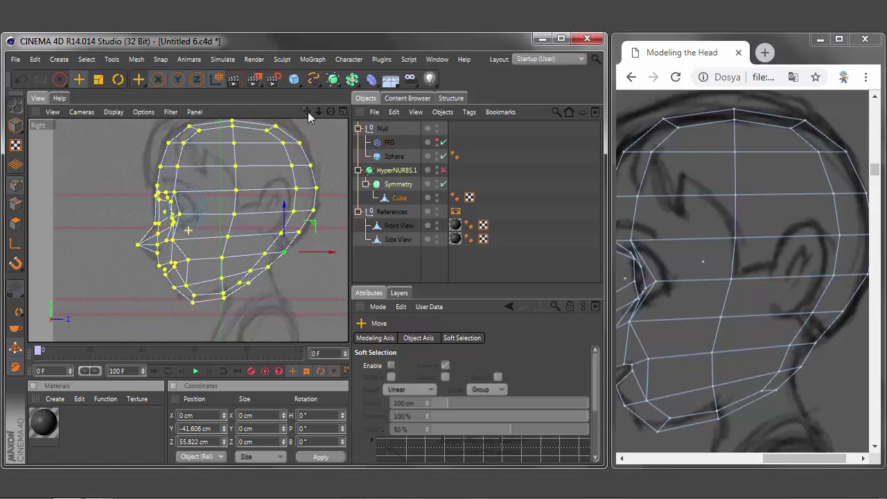
- Close the enlarged head image to return to the tutorial text
left_click(659, 303)
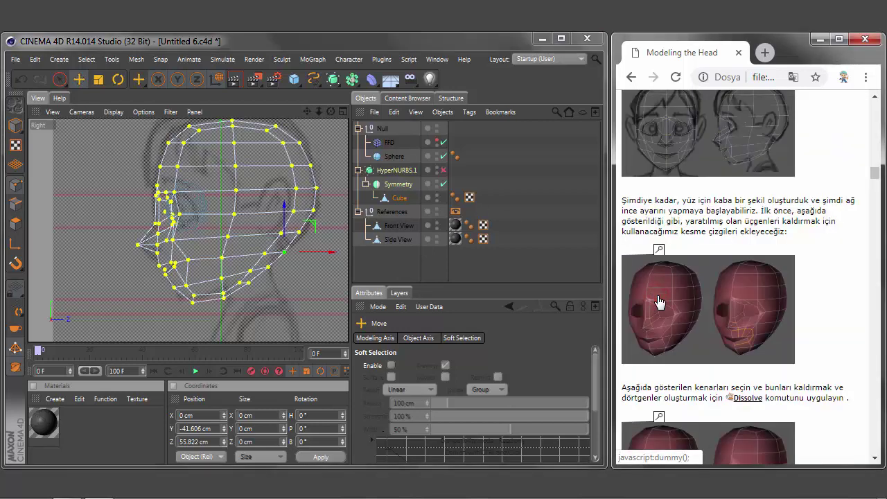